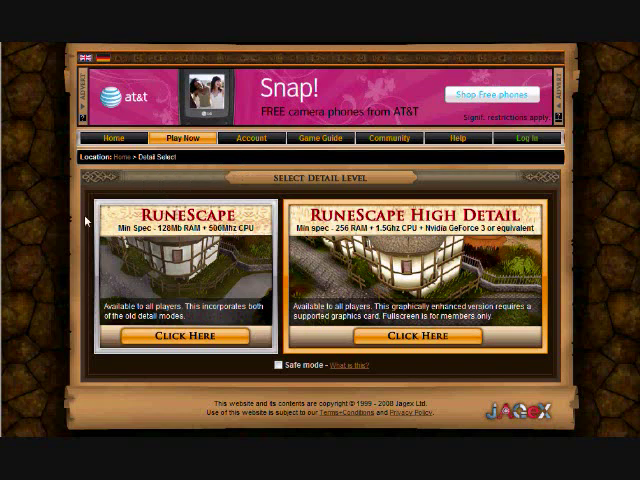
# - Choose the regular low-detail RuneScape option to reach the Select a World page
pyautogui.click(183, 338)
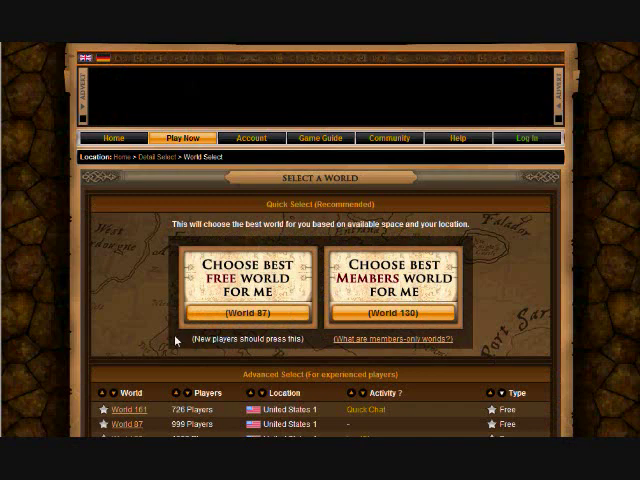